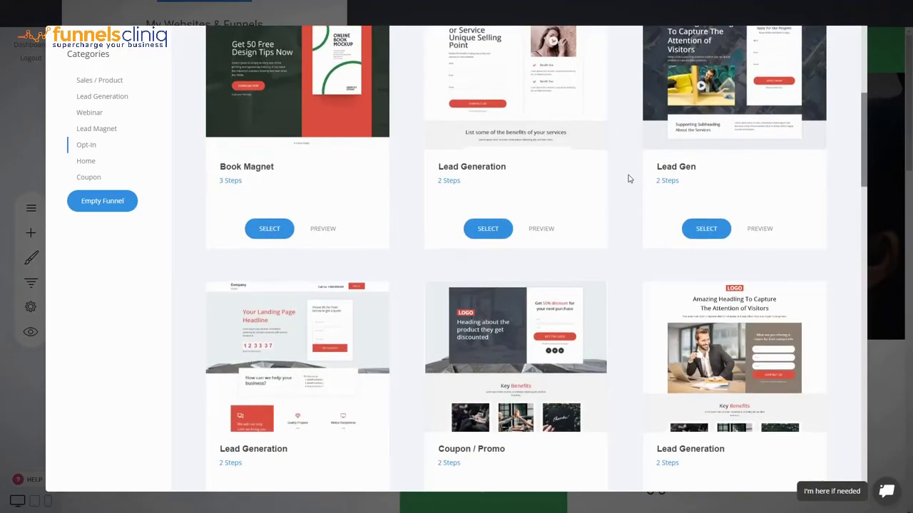
Browse the opt-in funnel templates and select the Lead Generation template headed "Your Landing Page Headline"
{"action": "scroll", "coordinate": [398, 285], "scroll_direction": "up", "scroll_amount": 4}
{"action": "scroll", "coordinate": [398, 261], "scroll_direction": "down", "scroll_amount": 3}
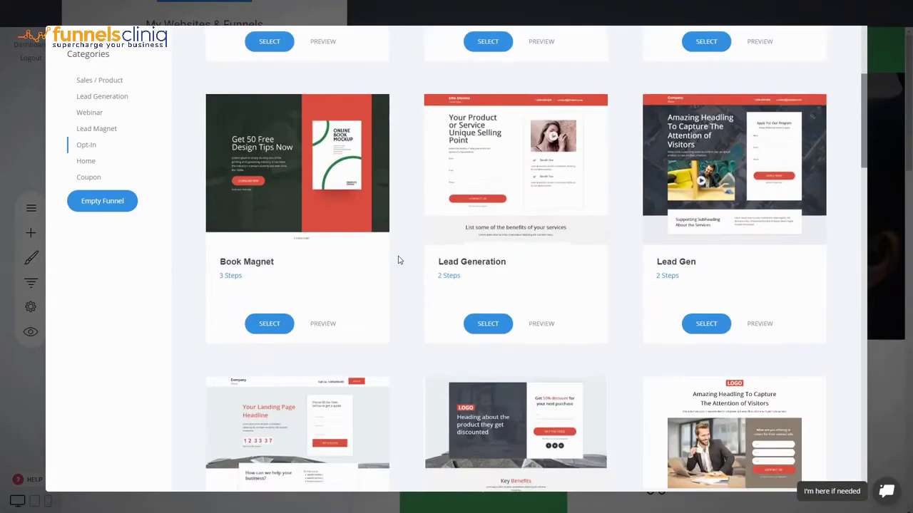
{"action": "scroll", "coordinate": [605, 183], "scroll_direction": "down", "scroll_amount": 3}
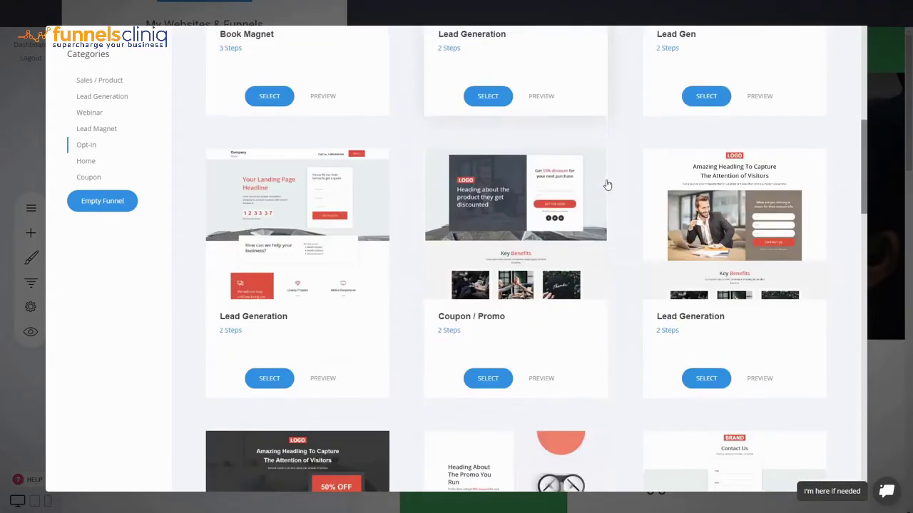
{"action": "scroll", "coordinate": [618, 177], "scroll_direction": "down", "scroll_amount": 3}
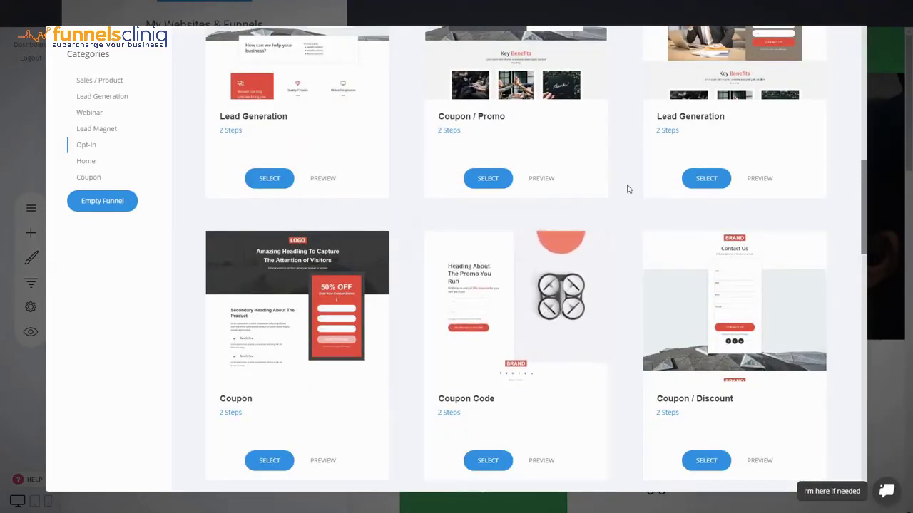
{"action": "scroll", "coordinate": [628, 189], "scroll_direction": "up", "scroll_amount": 3}
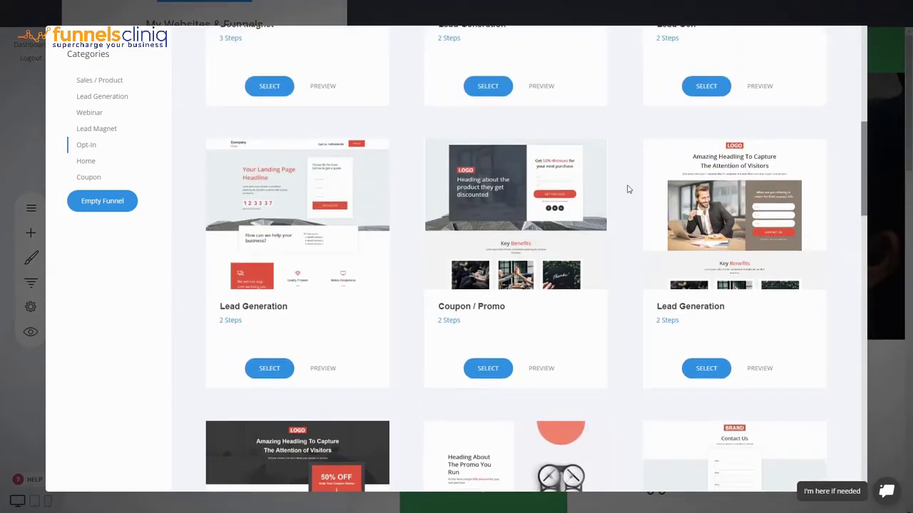
{"action": "scroll", "coordinate": [627, 189], "scroll_direction": "up", "scroll_amount": 2}
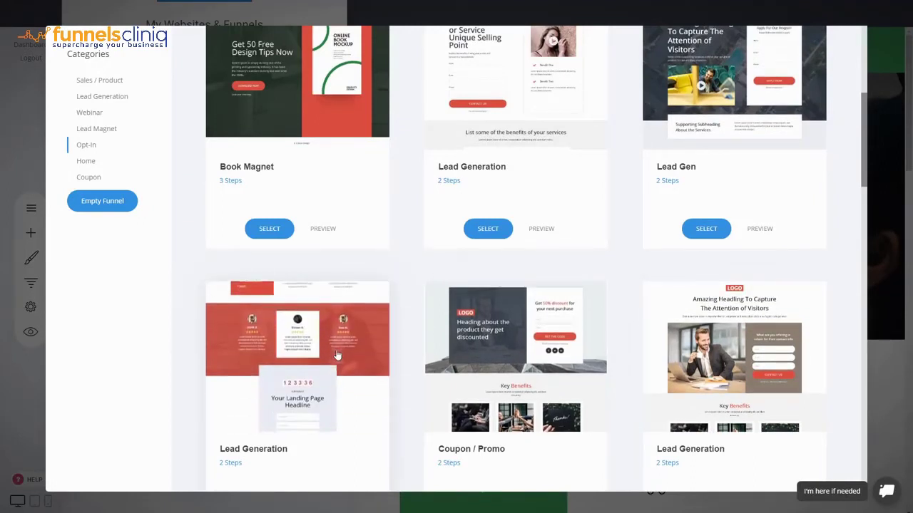
{"action": "left_click", "coordinate": [320, 299]}
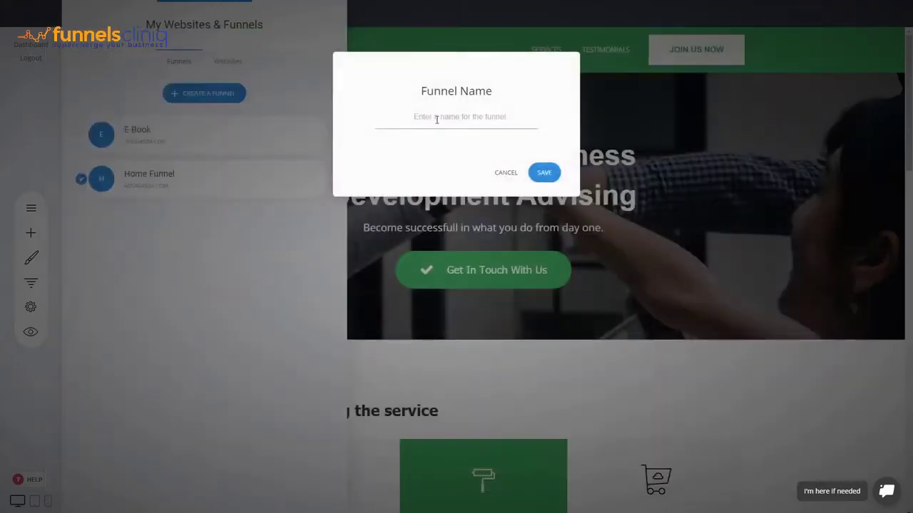
Name the funnel "Opt-In Funnel" and save it
{"action": "type", "text": "L"}
{"action": "key", "text": "BackSpace"}
{"action": "type", "text": "Opt-In Funnel"}
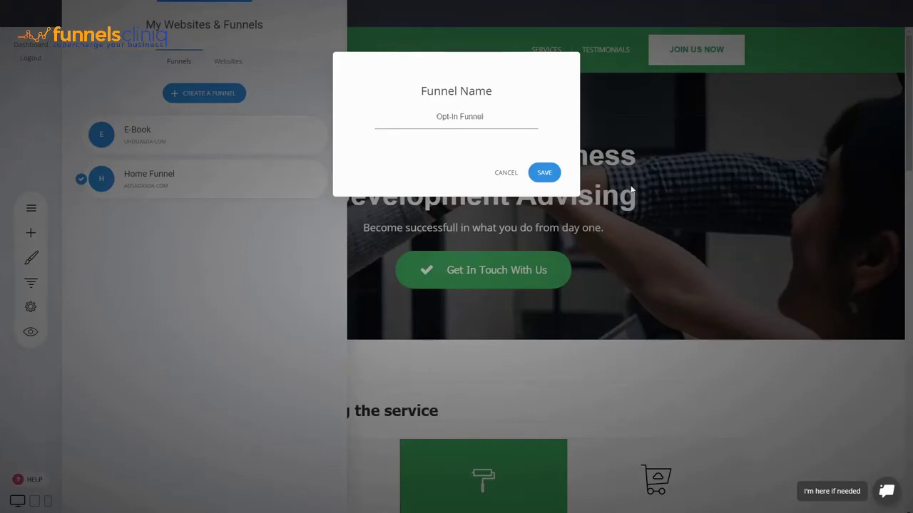
{"action": "left_click", "coordinate": [542, 175]}
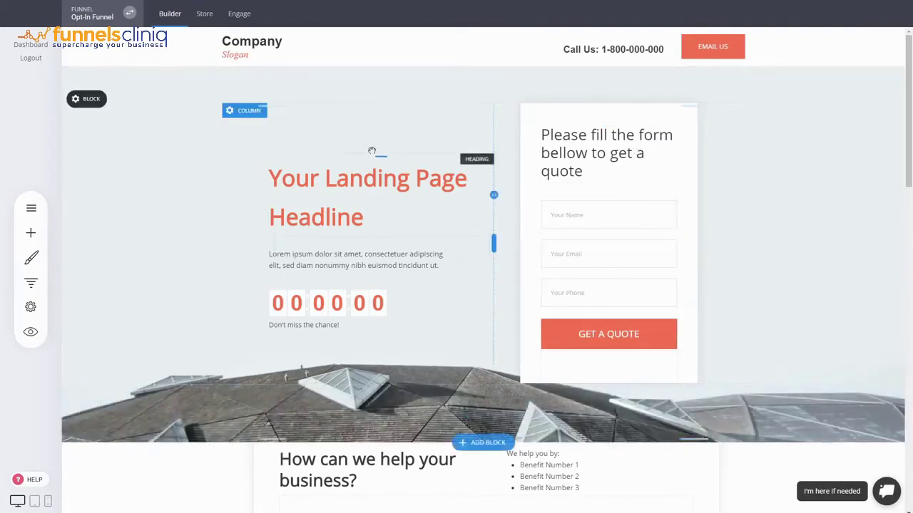
Slightly reduce the hero section's top spacing and set the landing page headline to size 60 in Arial
{"action": "left_click_drag", "start_coordinate": [427, 105], "coordinate": [428, 98]}
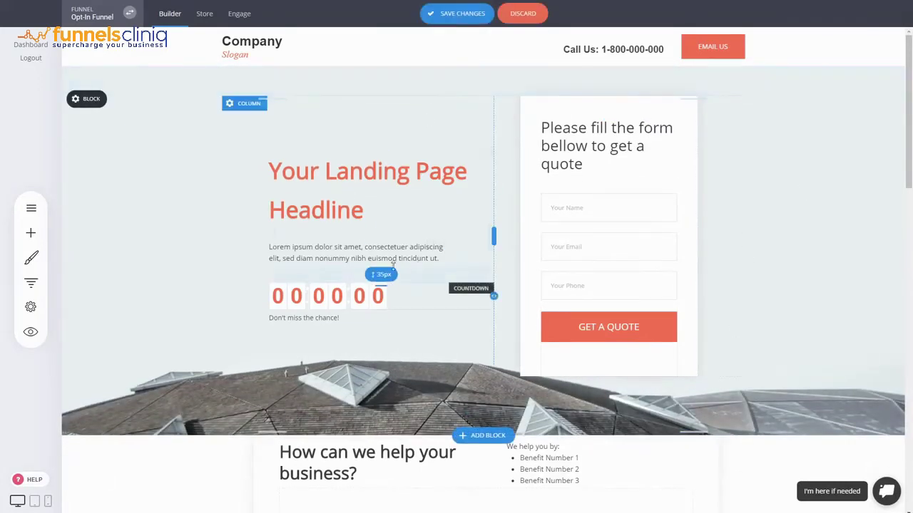
{"action": "double_click", "coordinate": [327, 207]}
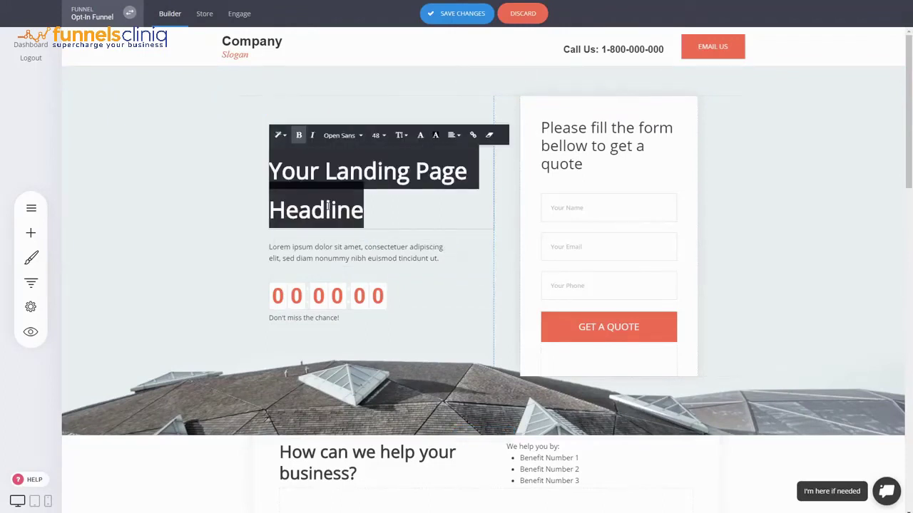
{"action": "left_click", "coordinate": [378, 135]}
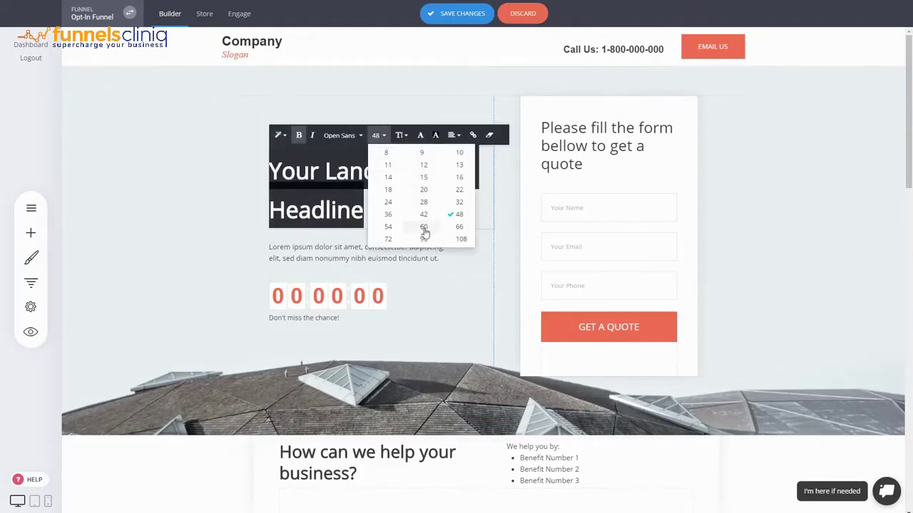
{"action": "left_click", "coordinate": [423, 228]}
{"action": "left_click", "coordinate": [341, 138]}
{"action": "left_click", "coordinate": [357, 217]}
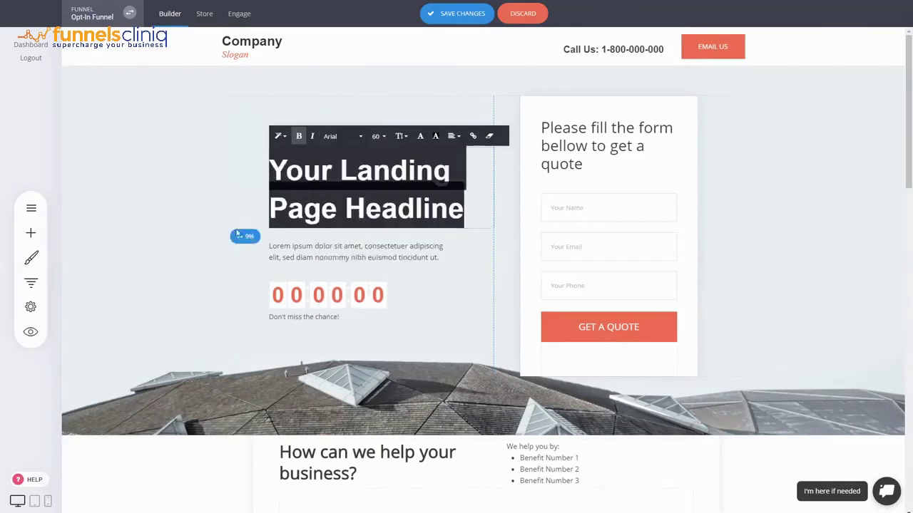
Reduce the left spacing of the hero's headline column, and view the countdown timer's settings without changing them
{"action": "left_click", "coordinate": [724, 193]}
{"action": "left_click_drag", "start_coordinate": [258, 218], "coordinate": [237, 219]}
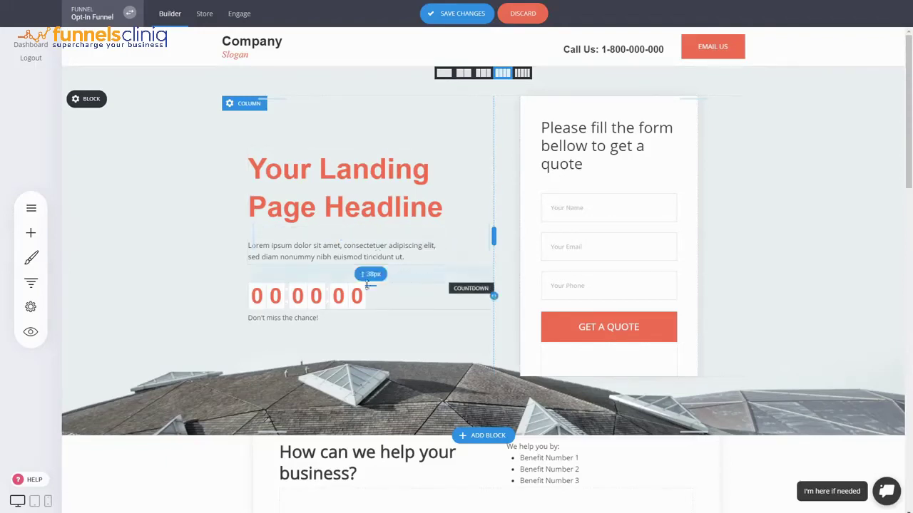
{"action": "left_click", "coordinate": [328, 298]}
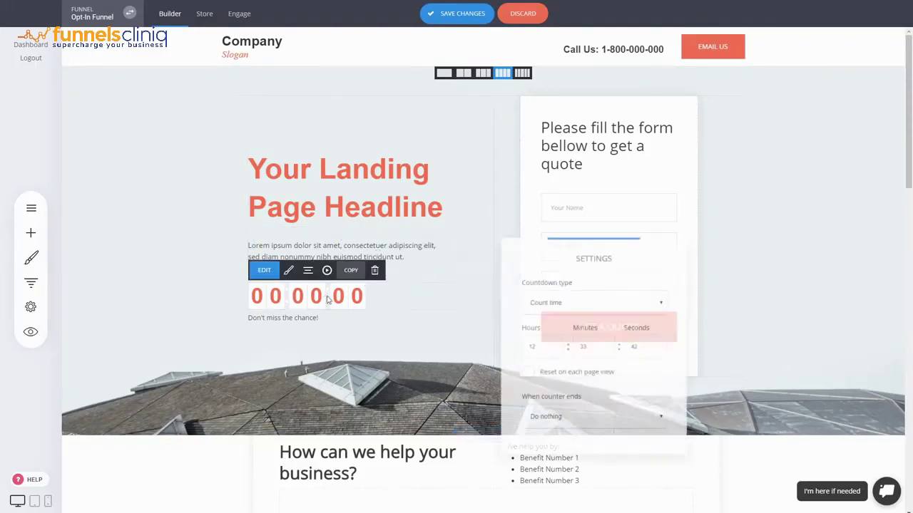
{"action": "left_click", "coordinate": [423, 307]}
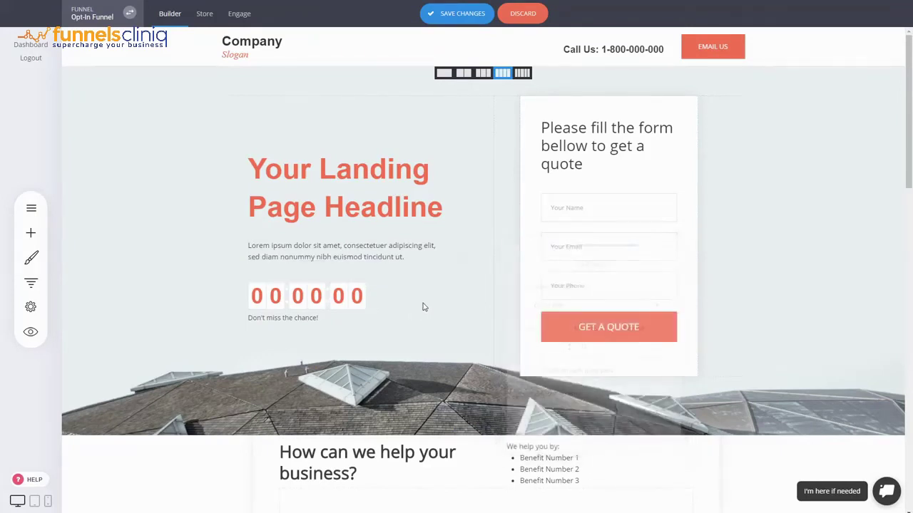
Add the "In this guide you will learn" block from the Services category below the "How can we help your business?" section
{"action": "scroll", "coordinate": [758, 342], "scroll_direction": "down", "scroll_amount": 3}
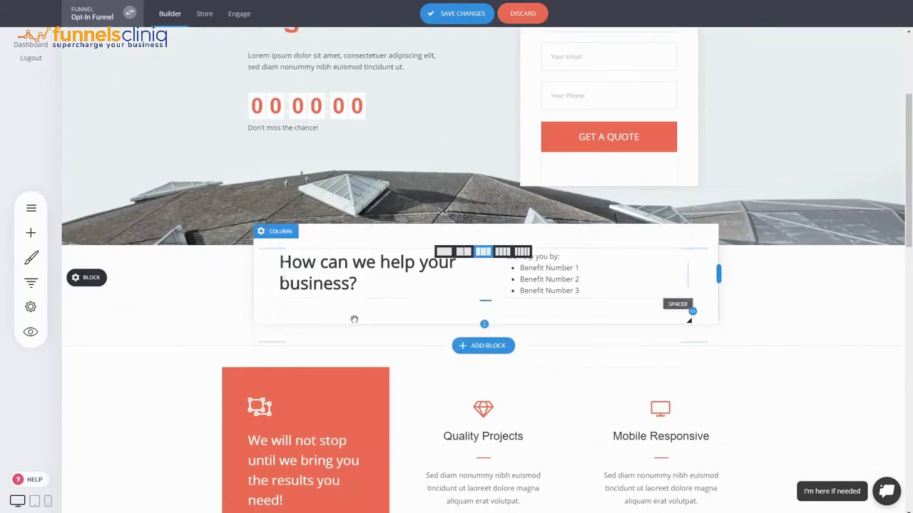
{"action": "scroll", "coordinate": [775, 292], "scroll_direction": "down", "scroll_amount": 2}
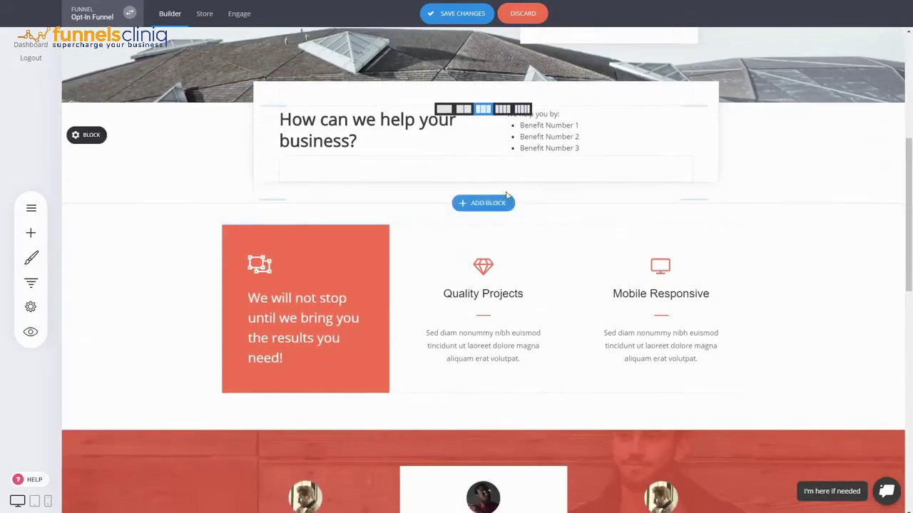
{"action": "left_click", "coordinate": [508, 204]}
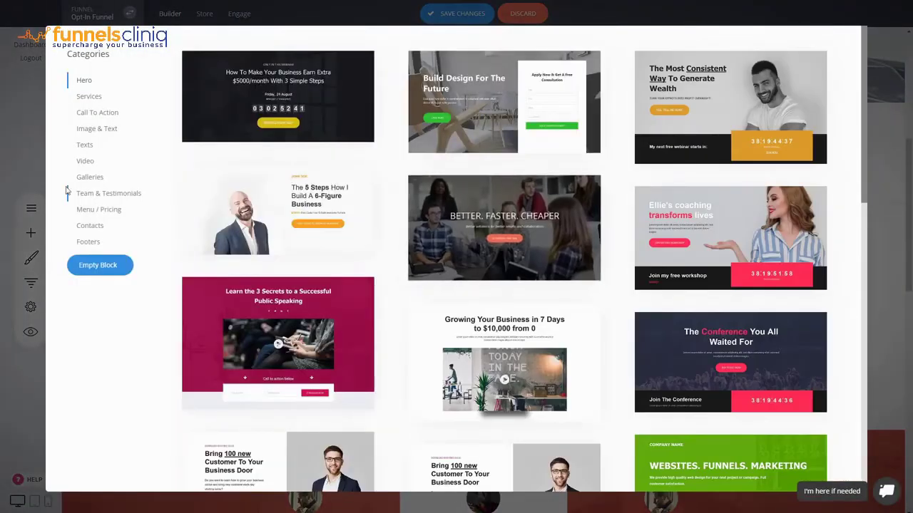
{"action": "left_click", "coordinate": [96, 99]}
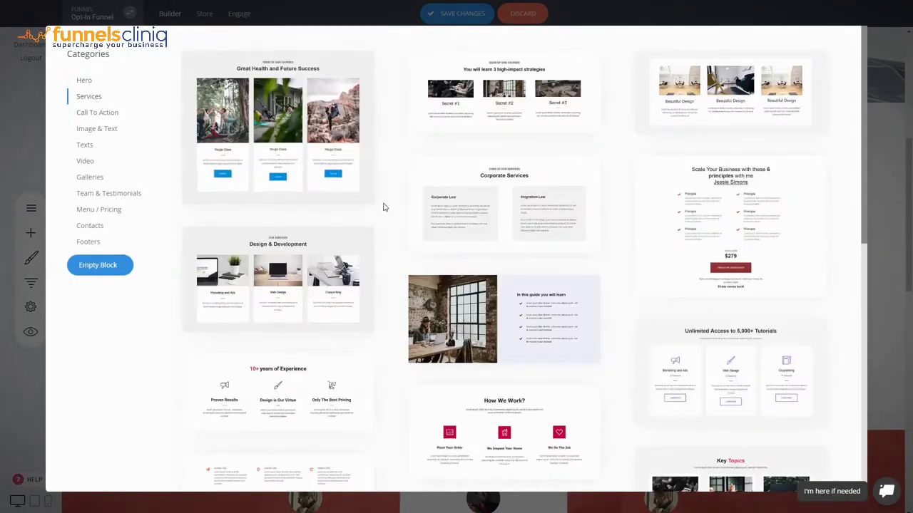
{"action": "scroll", "coordinate": [383, 206], "scroll_direction": "down", "scroll_amount": 3}
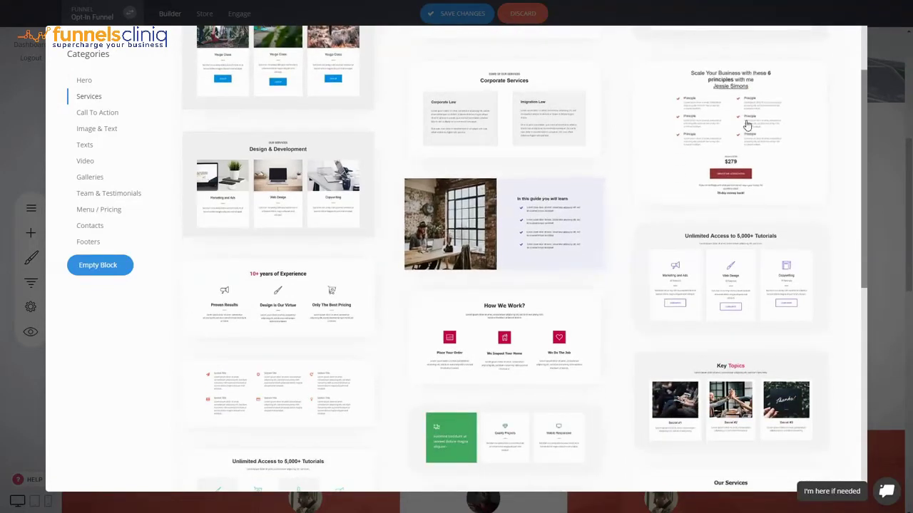
{"action": "left_click", "coordinate": [541, 215]}
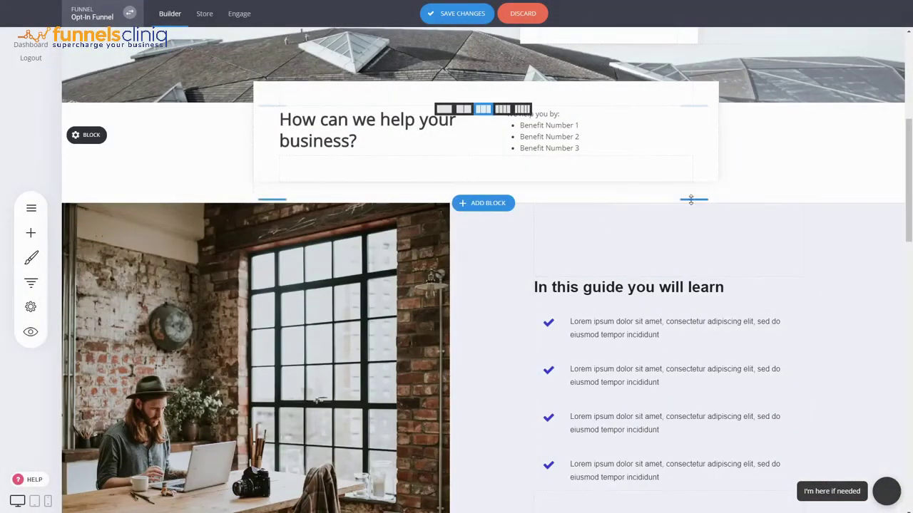
Examine the first checklist item's text formatting options and the photo column's background settings in the guide block
{"action": "scroll", "coordinate": [698, 285], "scroll_direction": "down", "scroll_amount": 1}
{"action": "scroll", "coordinate": [705, 319], "scroll_direction": "down", "scroll_amount": 1}
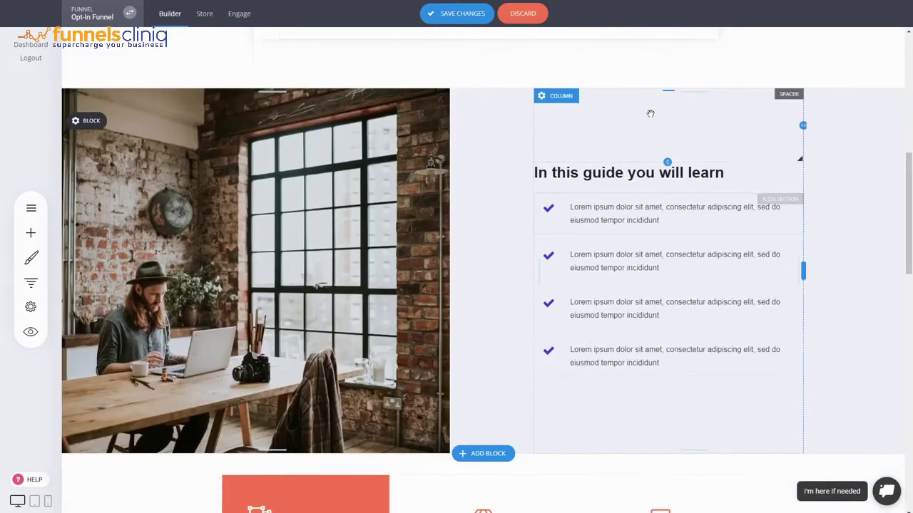
{"action": "left_click", "coordinate": [592, 220]}
{"action": "triple_click", "coordinate": [596, 210]}
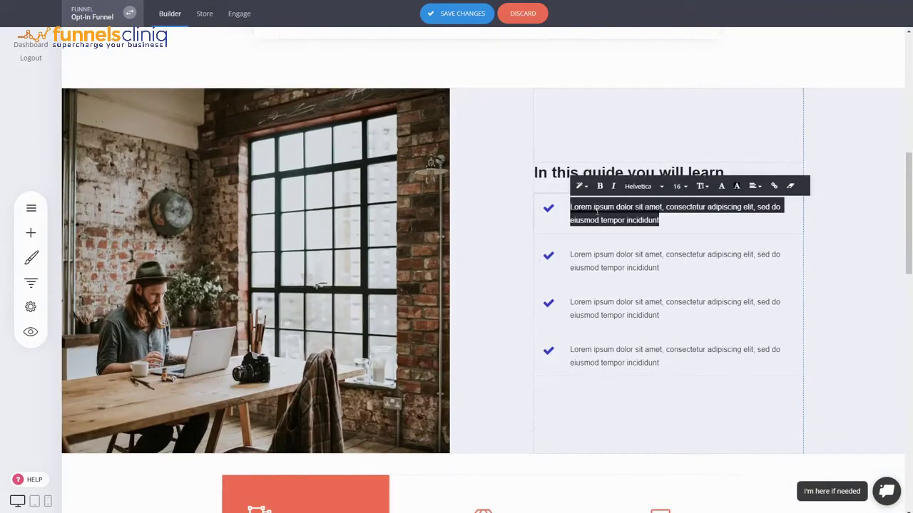
{"action": "left_click", "coordinate": [846, 230]}
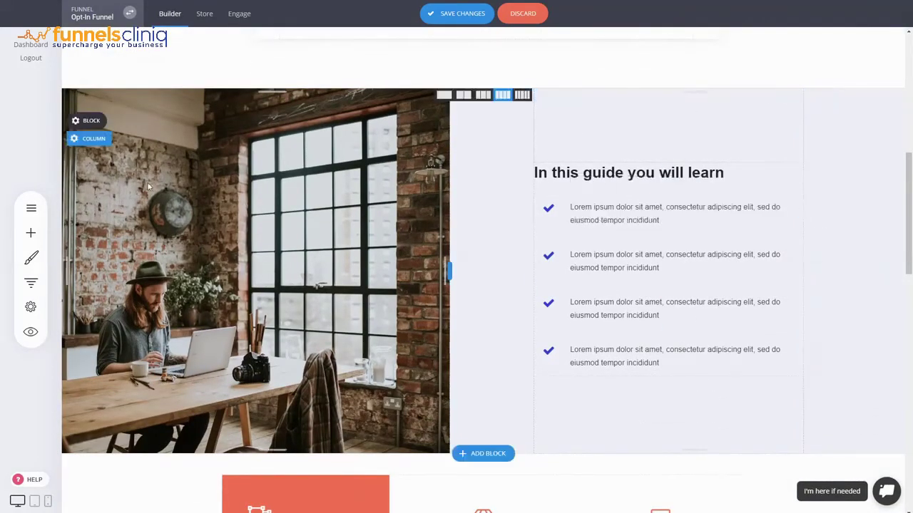
{"action": "left_click", "coordinate": [92, 138]}
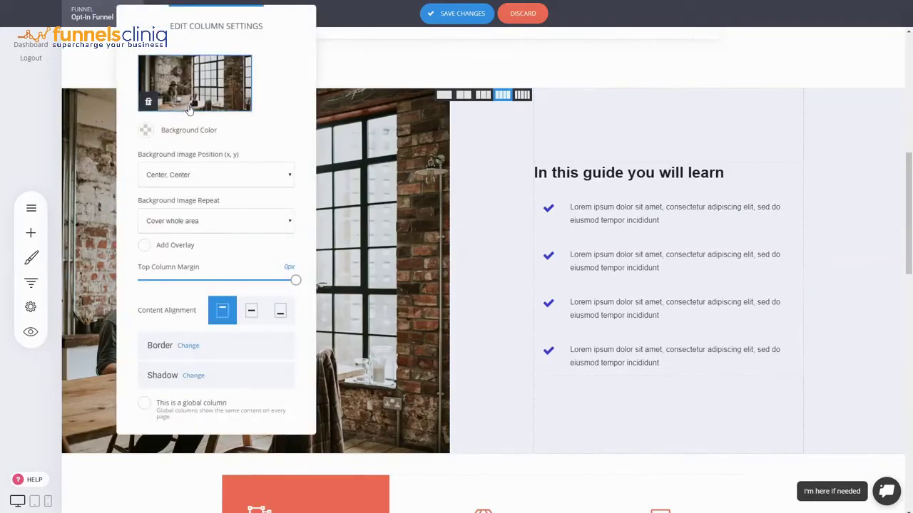
{"action": "left_click", "coordinate": [521, 193]}
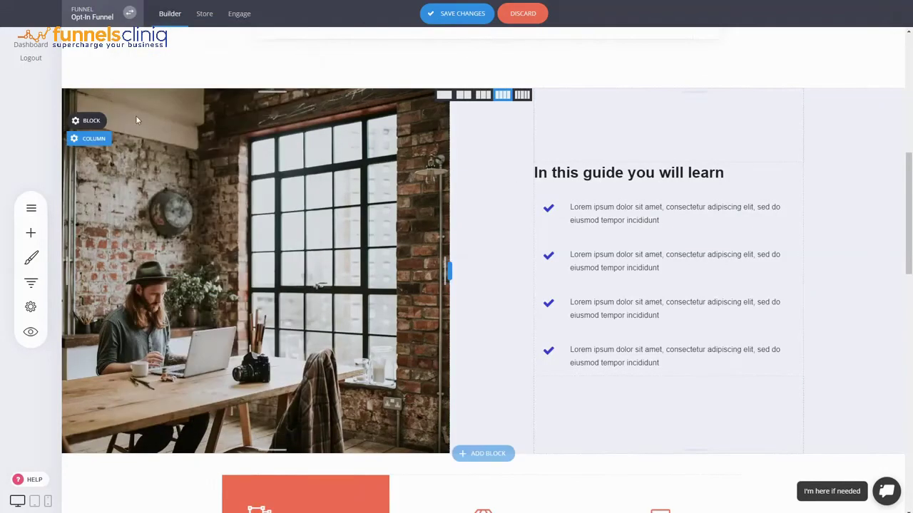
Delete the "In this guide you will learn" block from the page
{"action": "left_click", "coordinate": [197, 120]}
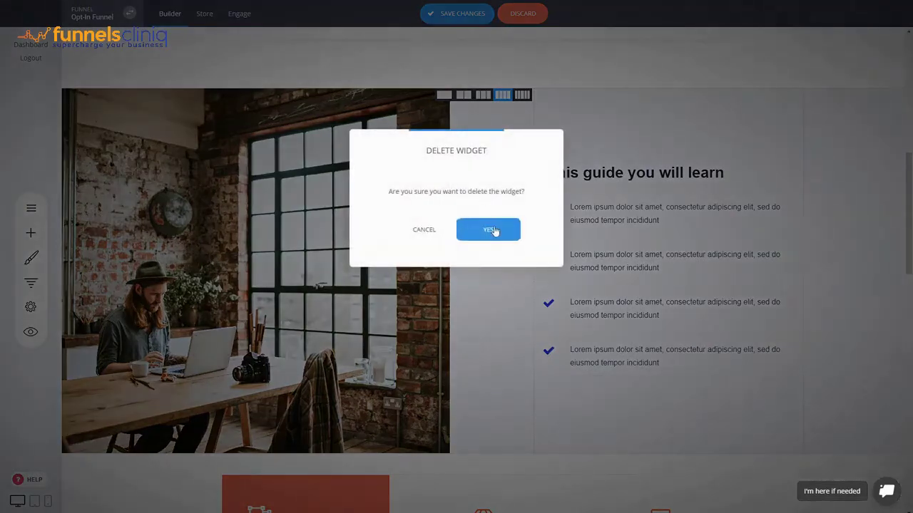
{"action": "left_click", "coordinate": [494, 230]}
{"action": "scroll", "coordinate": [534, 267], "scroll_direction": "up", "scroll_amount": 2}
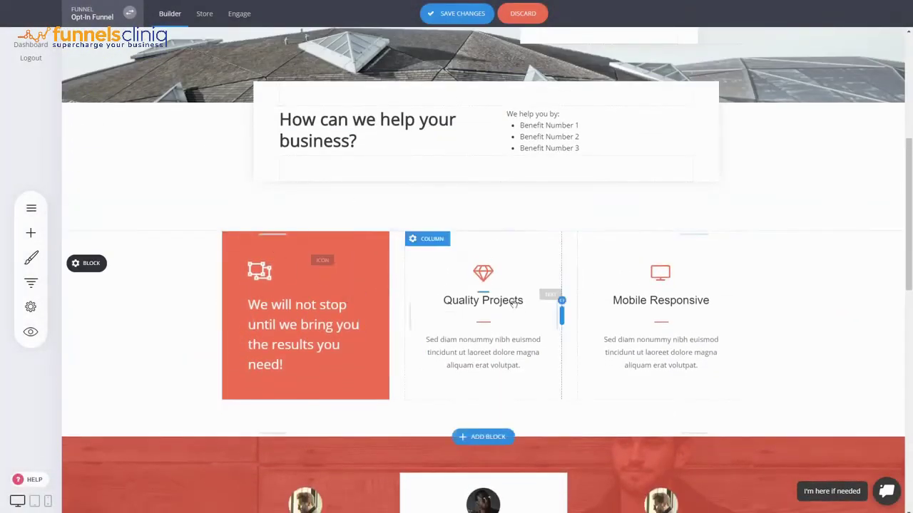
Check the text formatting options of the red "We will not stop" column and review the remaining page sections
{"action": "scroll", "coordinate": [269, 299], "scroll_direction": "down", "scroll_amount": 2}
{"action": "left_click", "coordinate": [296, 231]}
{"action": "triple_click", "coordinate": [298, 229]}
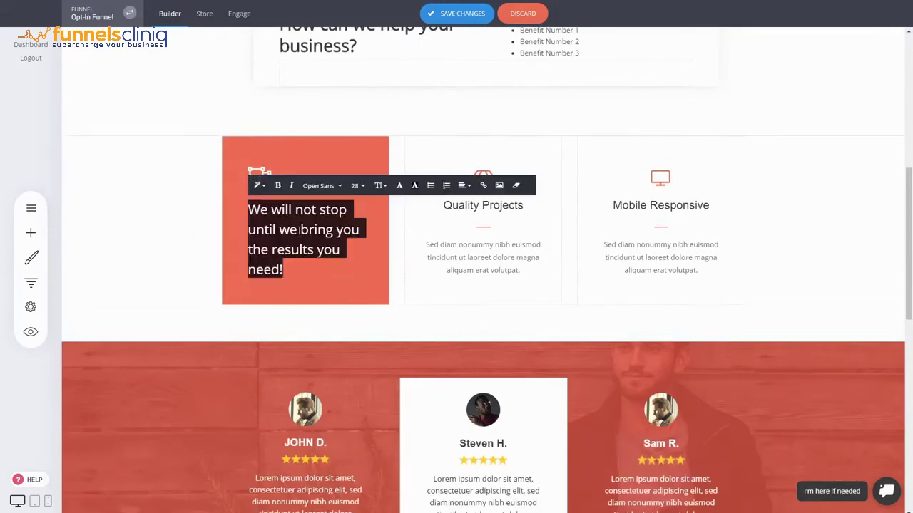
{"action": "left_click", "coordinate": [769, 215]}
{"action": "scroll", "coordinate": [438, 279], "scroll_direction": "down", "scroll_amount": 8}
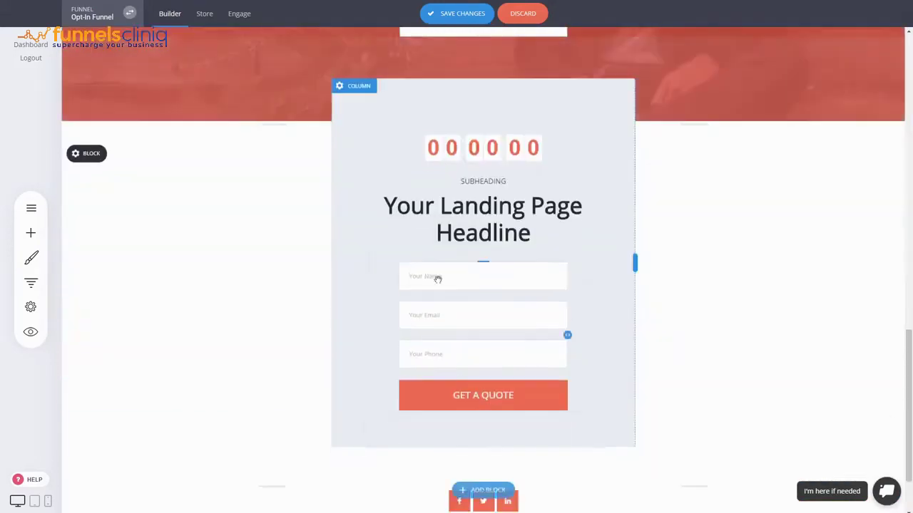
{"action": "scroll", "coordinate": [832, 371], "scroll_direction": "up", "scroll_amount": 9}
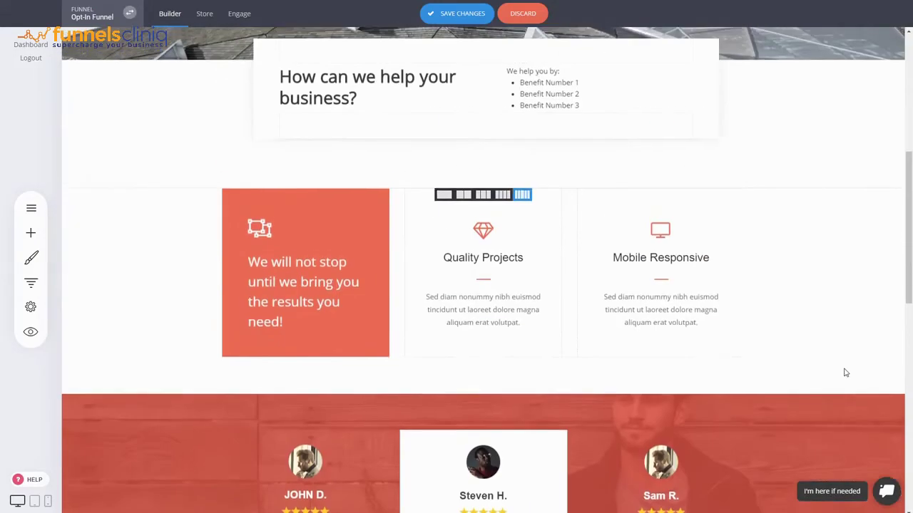
{"action": "scroll", "coordinate": [845, 371], "scroll_direction": "up", "scroll_amount": 6}
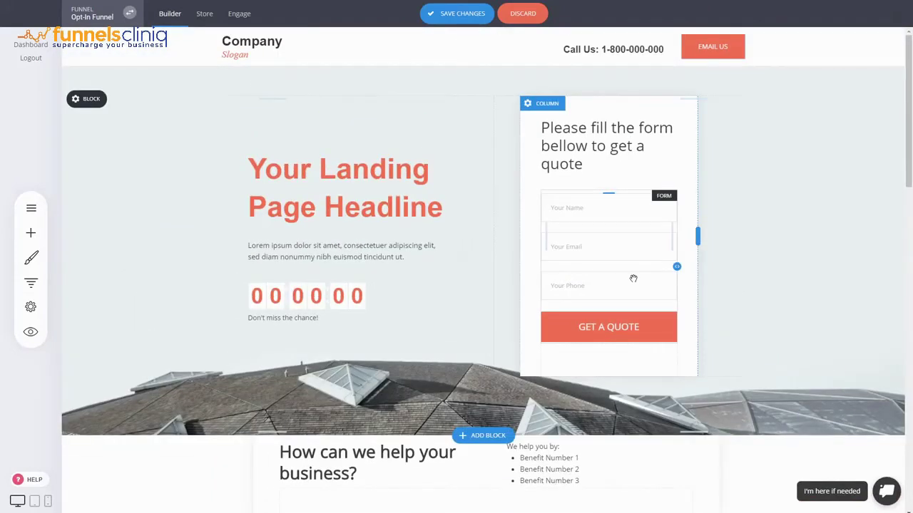
Change the placeholder of the quote form's name field to "Your Nameeee"
{"action": "left_click", "coordinate": [626, 267]}
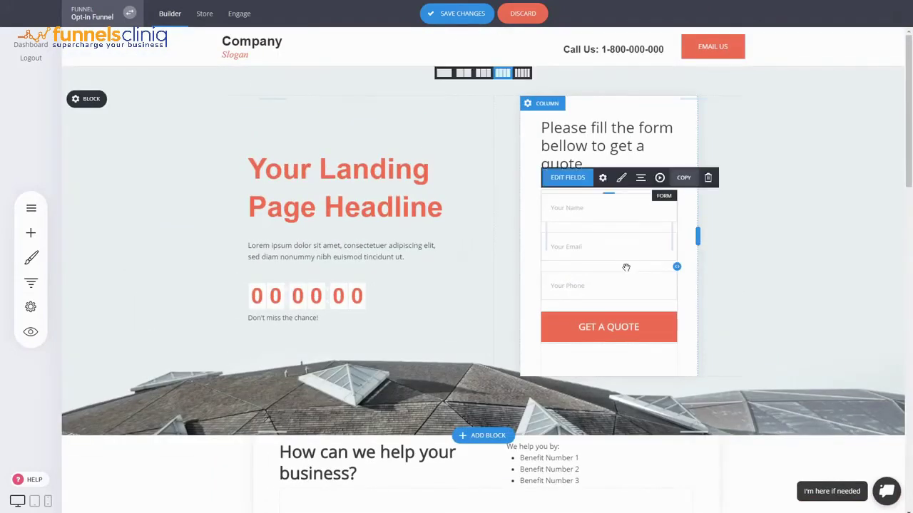
{"action": "left_click", "coordinate": [565, 183]}
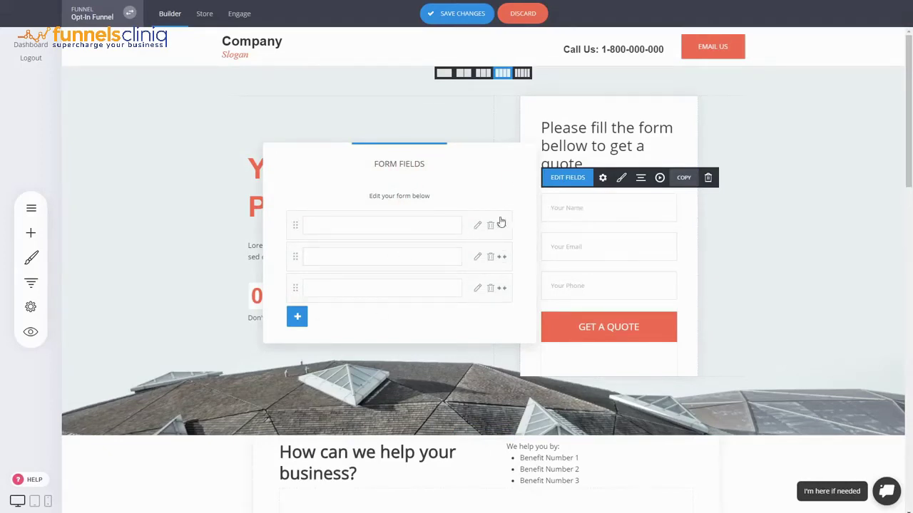
{"action": "left_click", "coordinate": [477, 226]}
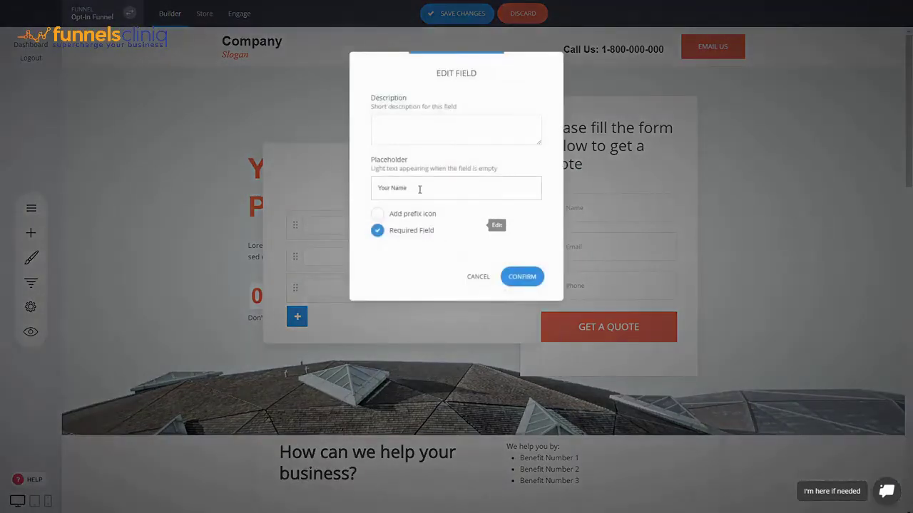
{"action": "left_click_drag", "start_coordinate": [489, 92], "coordinate": [375, 91]}
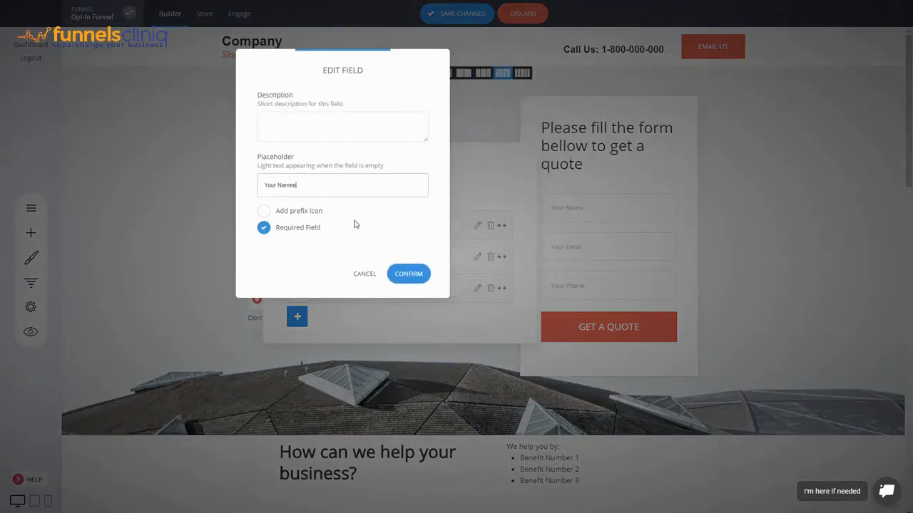
{"action": "left_click", "coordinate": [409, 277]}
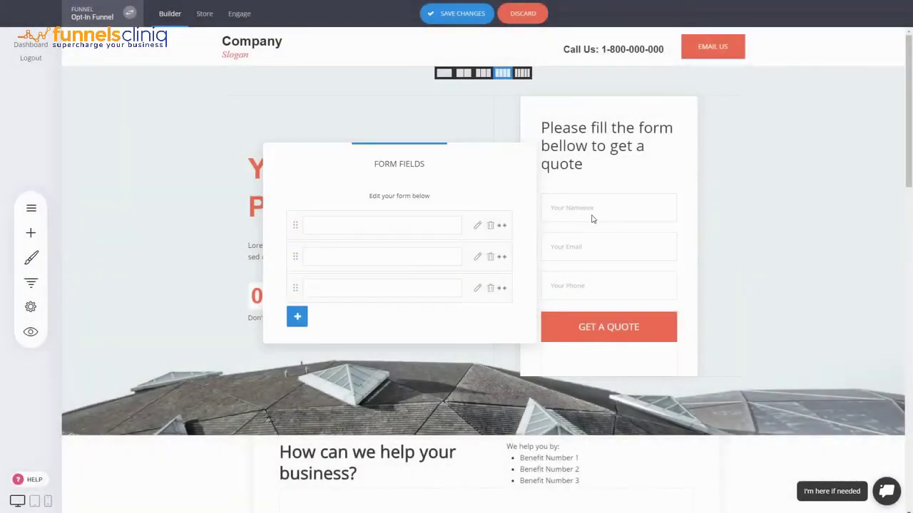
Review the field types available for the quote form, close the form field editor and save the landing page
{"action": "left_click", "coordinate": [297, 317]}
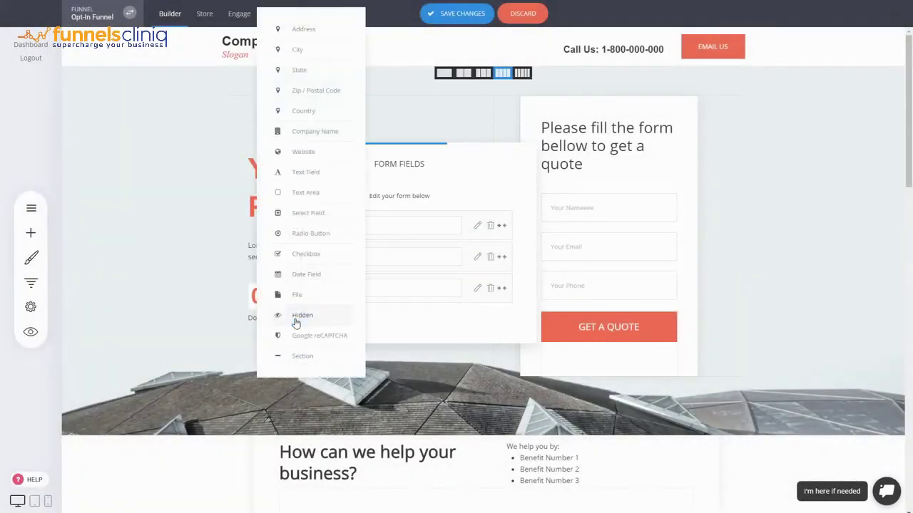
{"action": "left_click", "coordinate": [460, 194]}
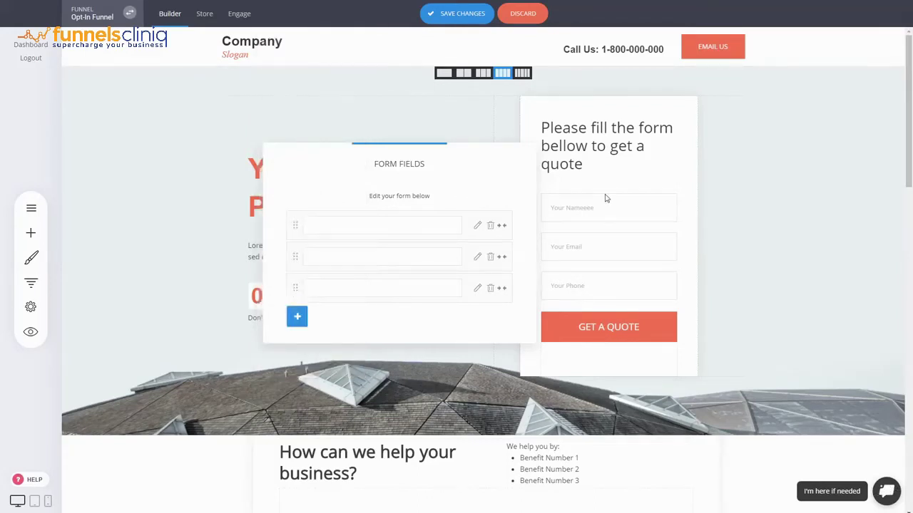
{"action": "left_click", "coordinate": [606, 215]}
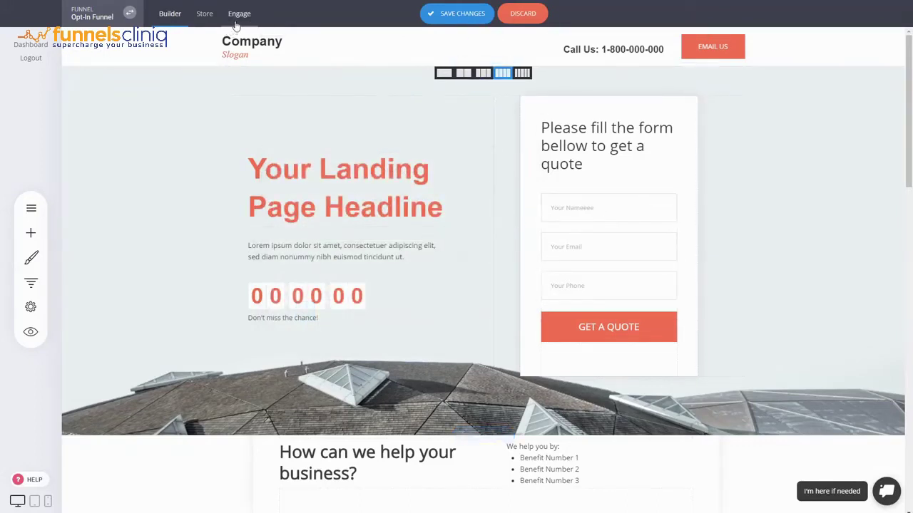
{"action": "key", "text": "ctrl+s"}
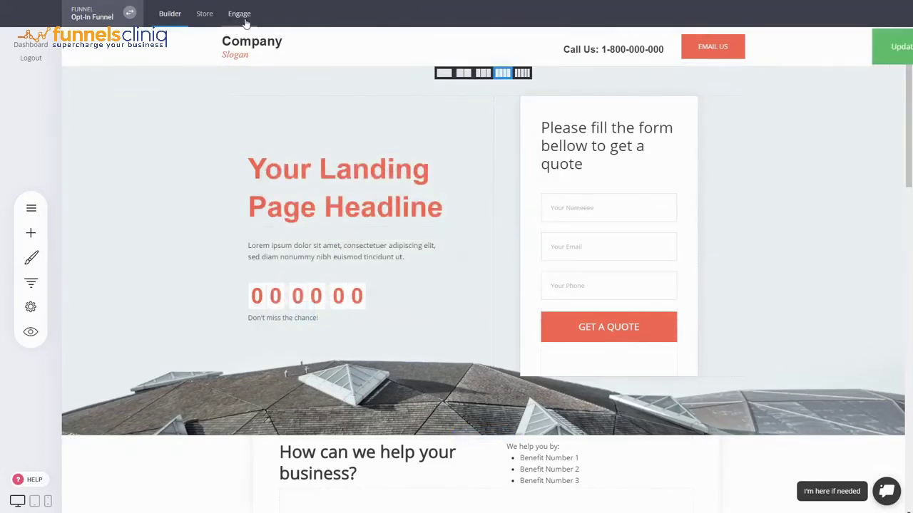
Look at the funnel's contacts list and the websites and funnels overview, and return to the page builder
{"action": "left_click", "coordinate": [239, 15]}
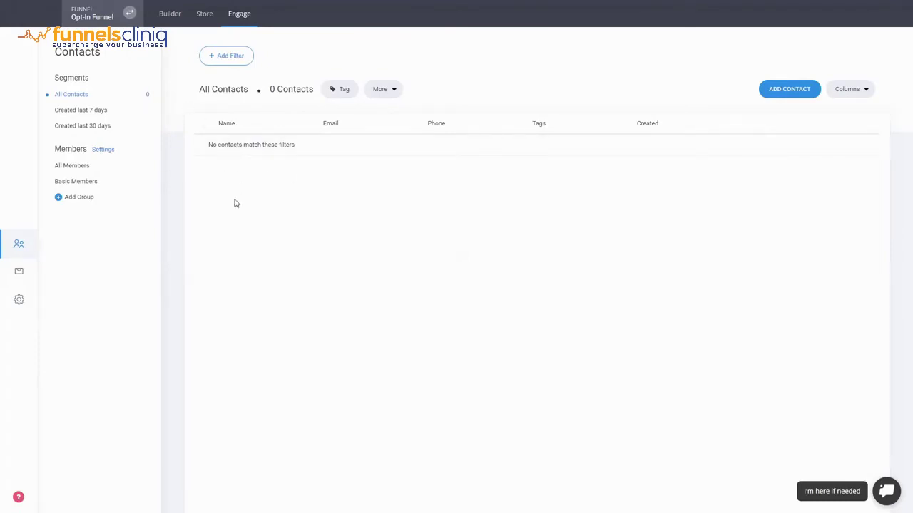
{"action": "left_click", "coordinate": [129, 14]}
{"action": "left_click", "coordinate": [423, 255]}
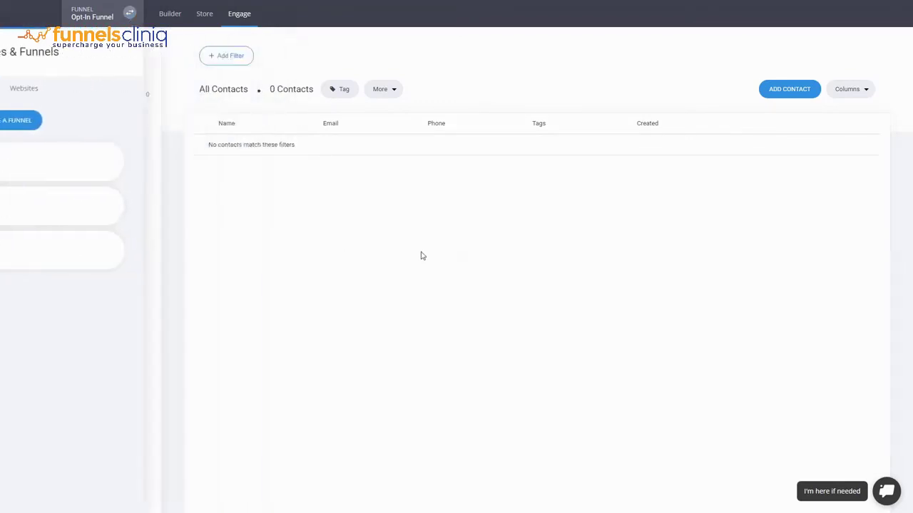
{"action": "left_click", "coordinate": [172, 15]}
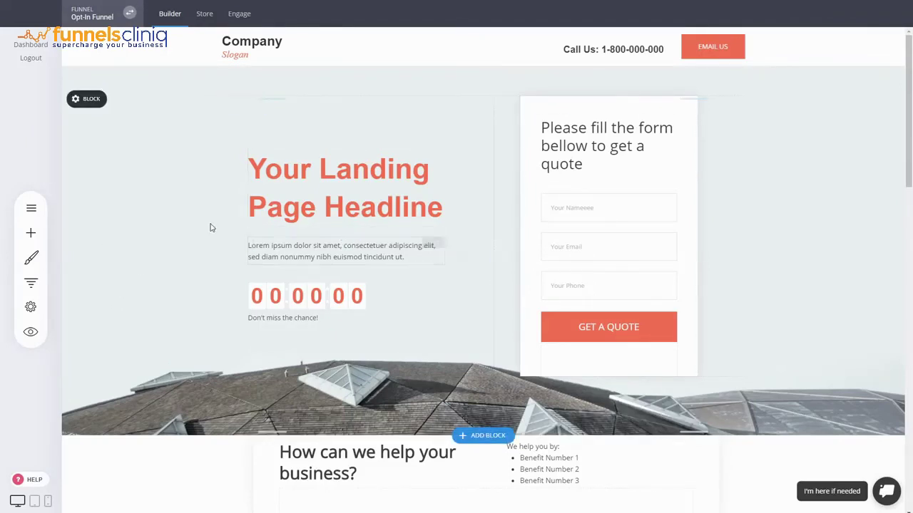
Open the funnel's Thank You step and check the text formatting options of the phone contact line
{"action": "scroll", "coordinate": [210, 226], "scroll_direction": "down", "scroll_amount": 1}
{"action": "scroll", "coordinate": [211, 226], "scroll_direction": "up", "scroll_amount": 1}
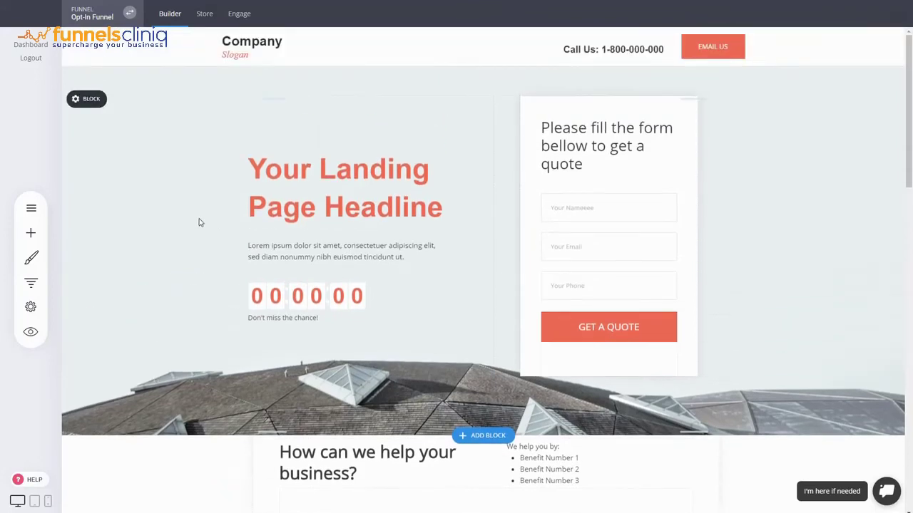
{"action": "left_click", "coordinate": [30, 283]}
{"action": "left_click", "coordinate": [256, 194]}
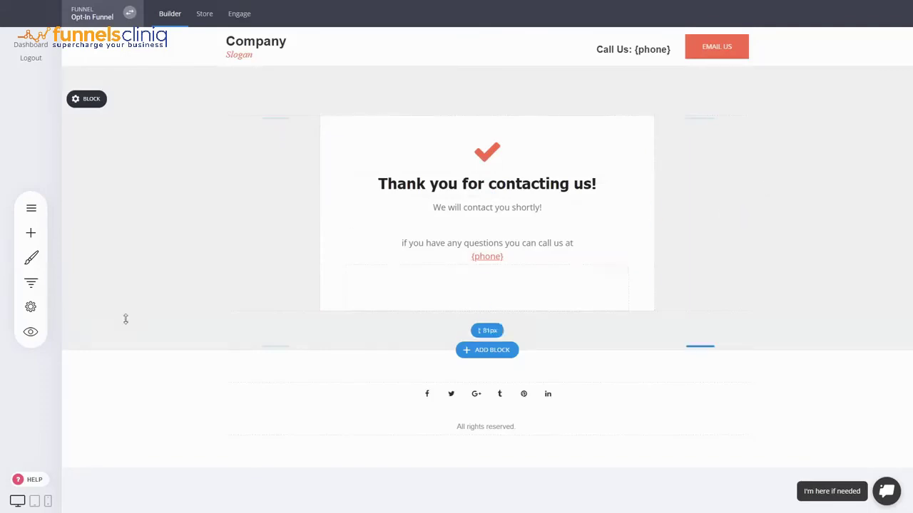
{"action": "left_click", "coordinate": [524, 257]}
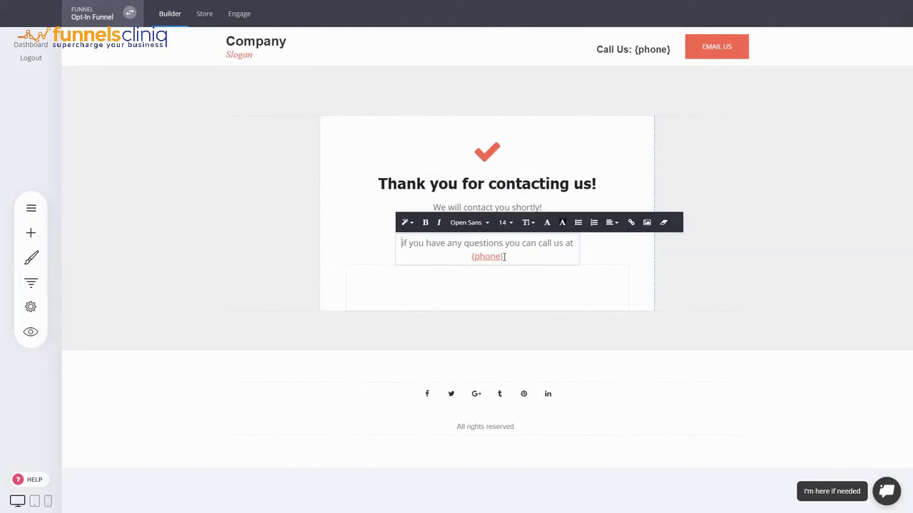
Slightly reduce the spacing above the "Thank you for contacting us!" box and save the page
{"action": "left_click", "coordinate": [732, 177]}
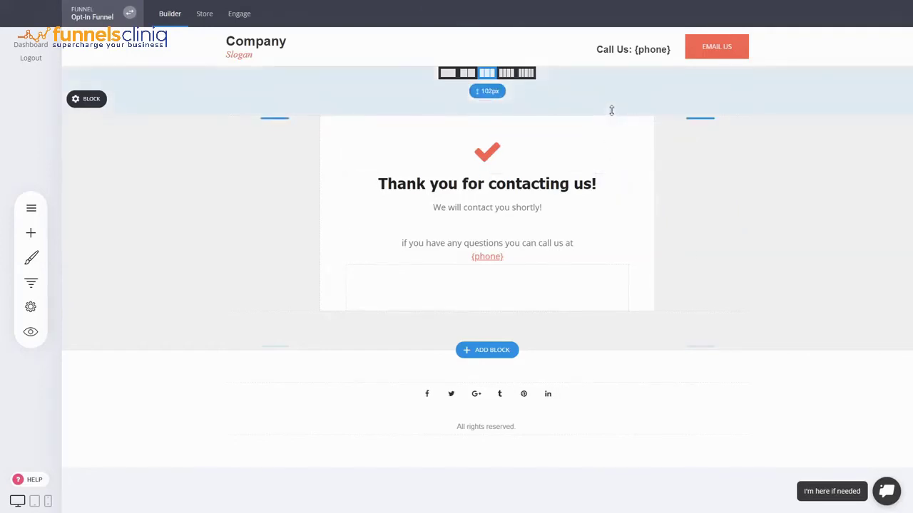
{"action": "left_click_drag", "start_coordinate": [611, 111], "coordinate": [613, 100]}
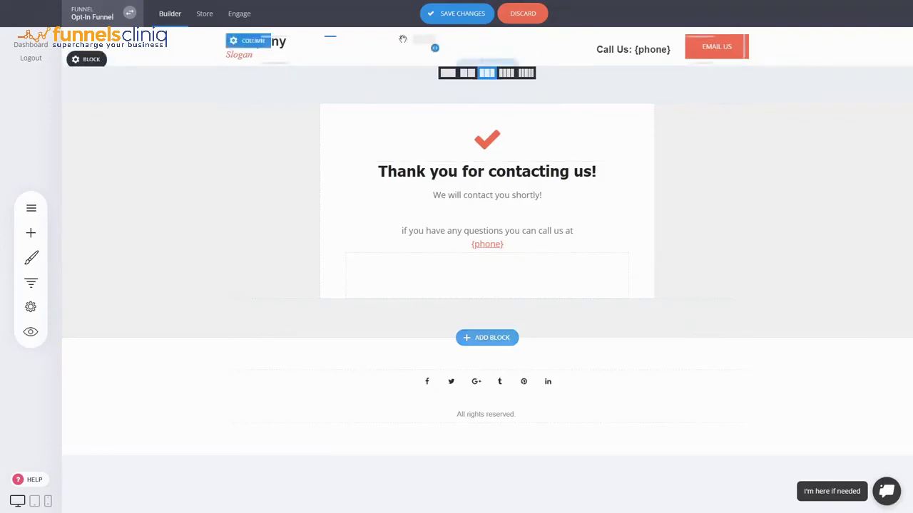
{"action": "left_click", "coordinate": [460, 18]}
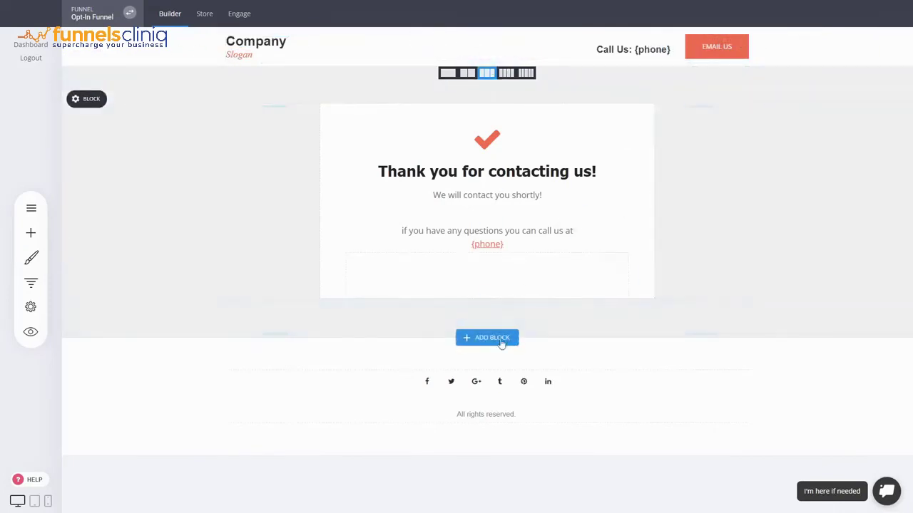
Add the red company bar with navigation links from the Footers category and move it directly below the page header
{"action": "left_click", "coordinate": [502, 339]}
{"action": "left_click", "coordinate": [104, 244]}
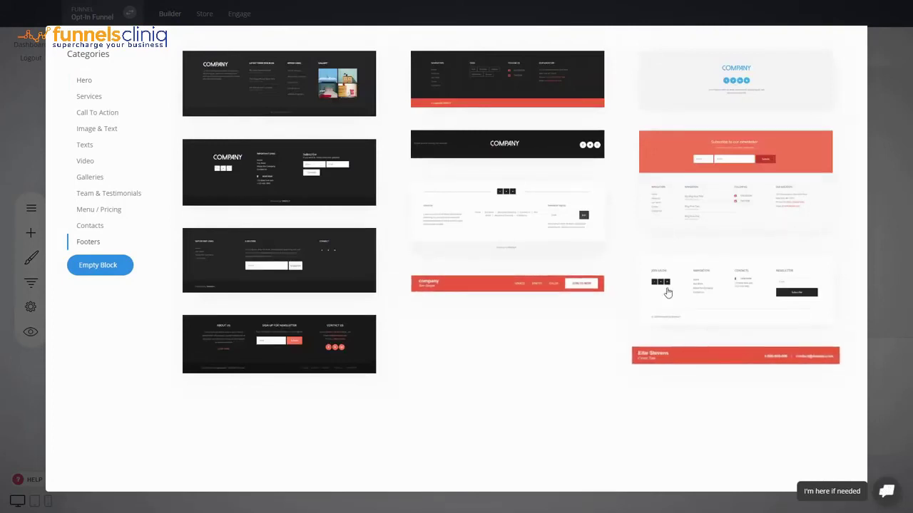
{"action": "left_click", "coordinate": [540, 286]}
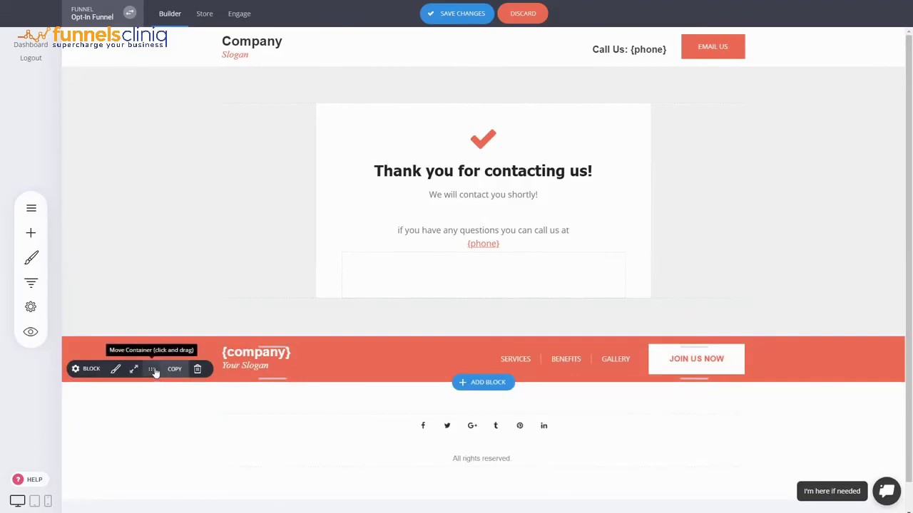
{"action": "left_click_drag", "start_coordinate": [154, 370], "coordinate": [483, 75]}
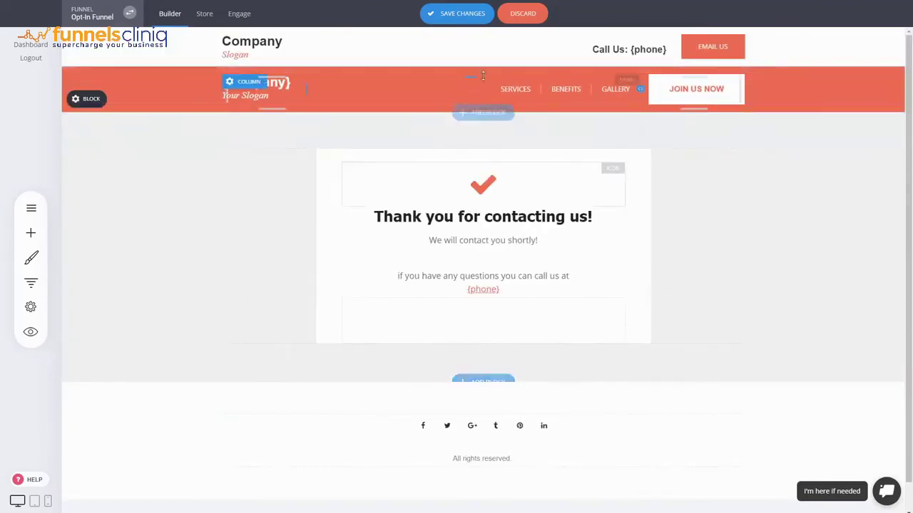
Delete the red company bar from the Thank You page
{"action": "left_click", "coordinate": [197, 98]}
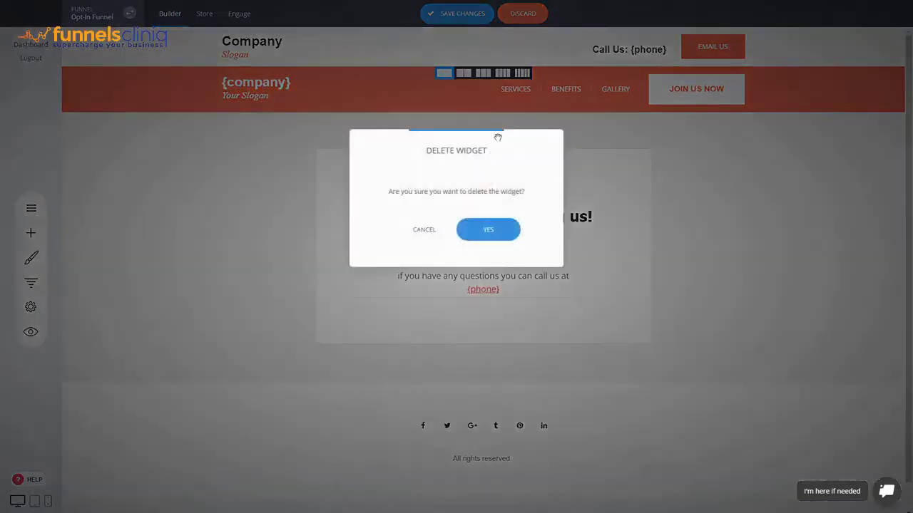
{"action": "left_click", "coordinate": [494, 234]}
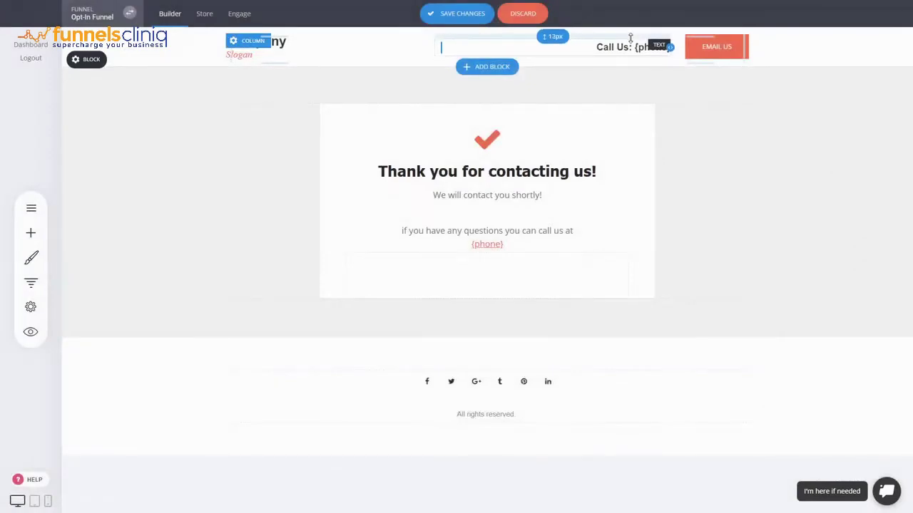
Save the Thank You page and switch to the funnel's Landing step
{"action": "left_click", "coordinate": [476, 16]}
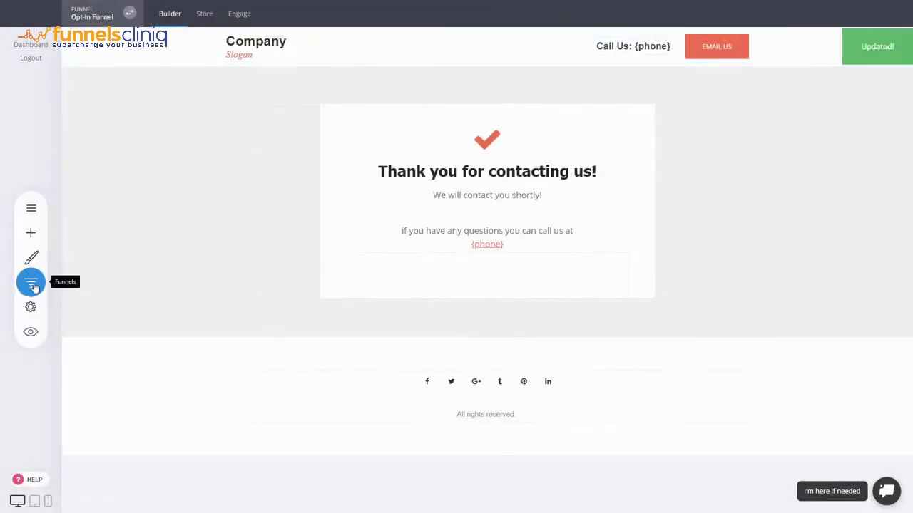
{"action": "left_click", "coordinate": [30, 283]}
{"action": "left_click", "coordinate": [247, 162]}
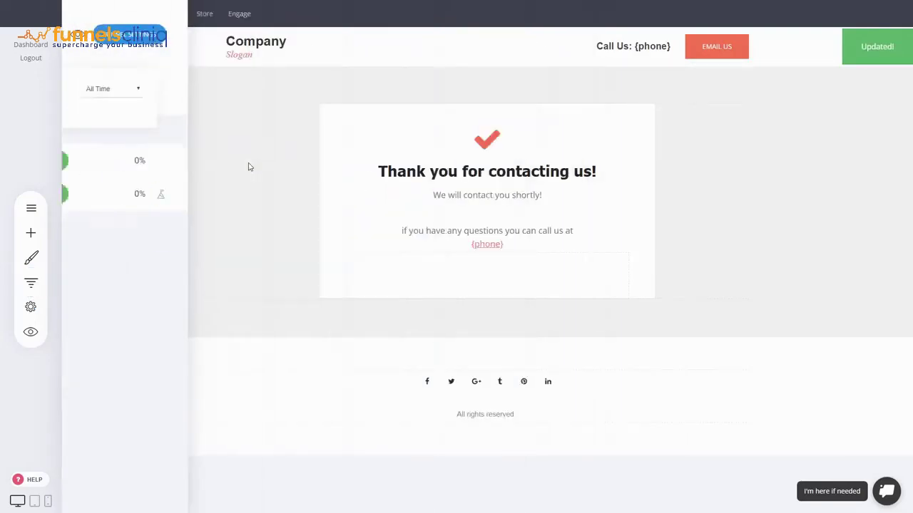
Start an A/B split test on the Landing step and open variant B for editing
{"action": "left_click", "coordinate": [30, 282]}
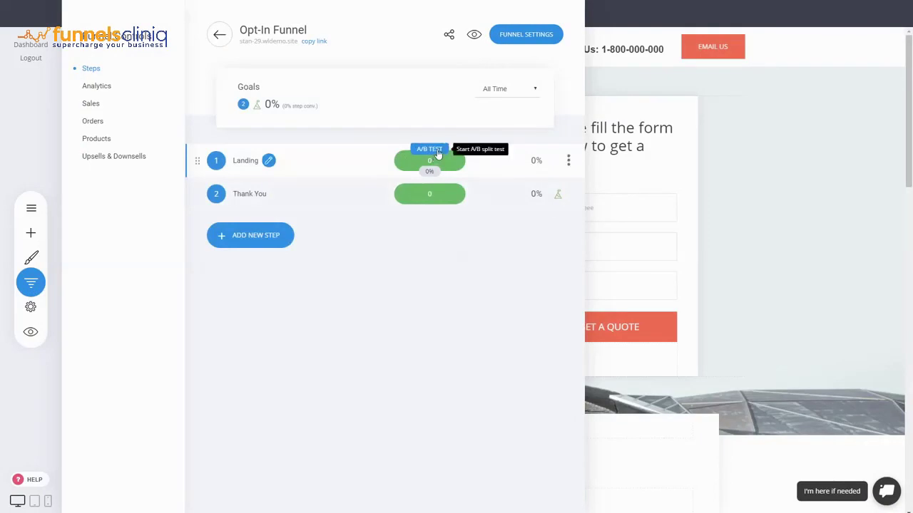
{"action": "left_click", "coordinate": [457, 159]}
{"action": "left_click", "coordinate": [494, 164]}
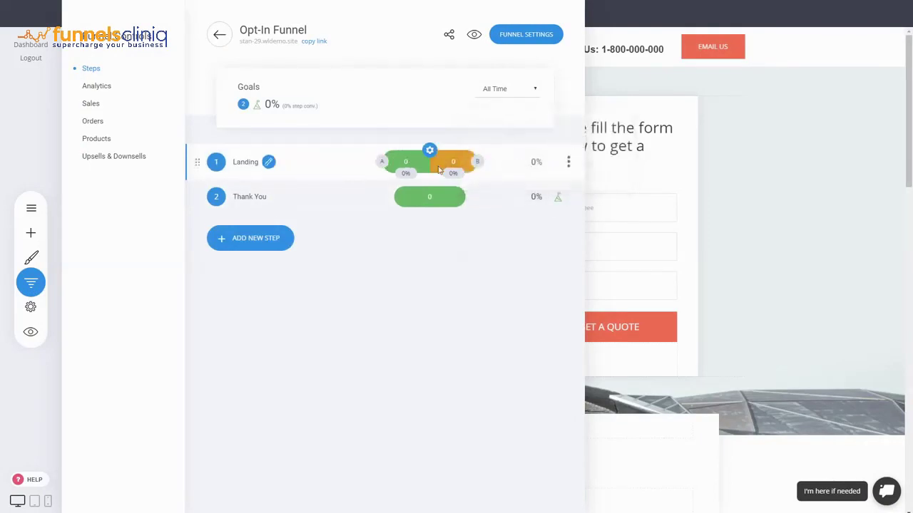
{"action": "left_click", "coordinate": [478, 164]}
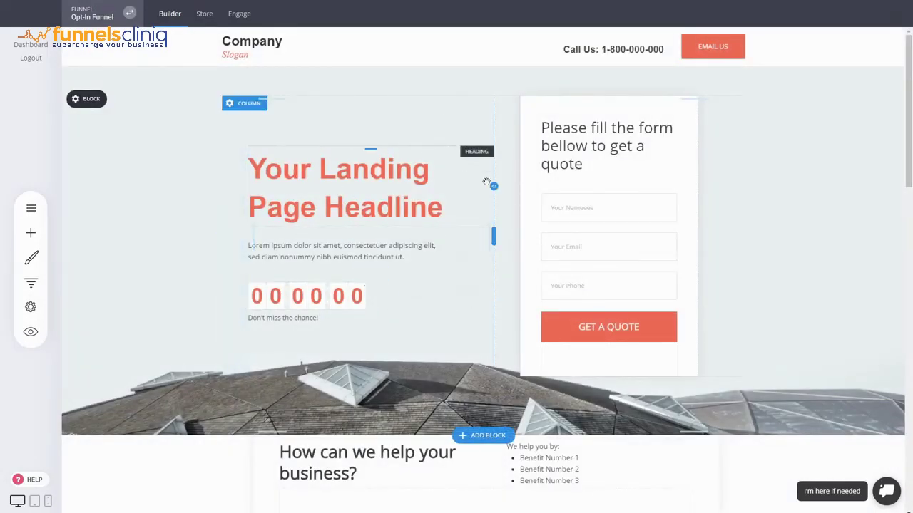
Review the variant B landing page and the funnel's steps overview with the split test
{"action": "scroll", "coordinate": [486, 182], "scroll_direction": "down", "scroll_amount": 2}
{"action": "scroll", "coordinate": [769, 339], "scroll_direction": "up", "scroll_amount": 2}
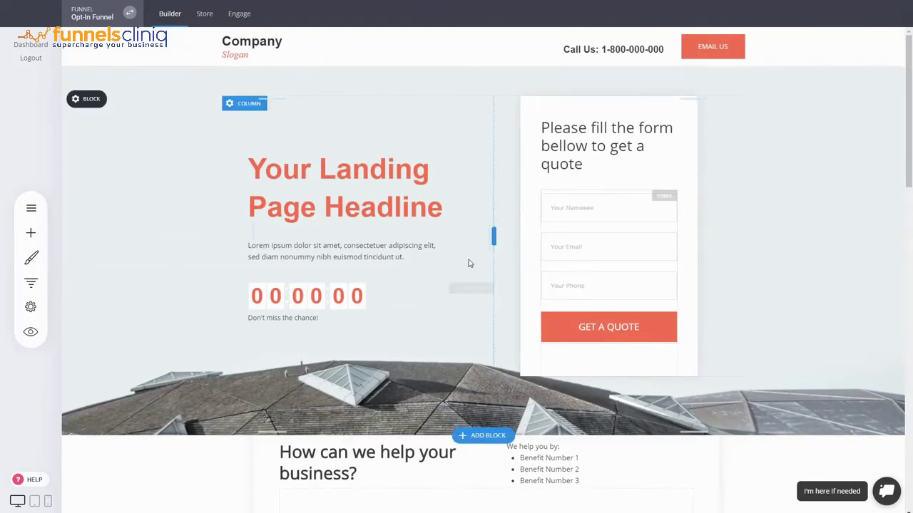
{"action": "left_click", "coordinate": [31, 284]}
{"action": "left_click", "coordinate": [825, 202]}
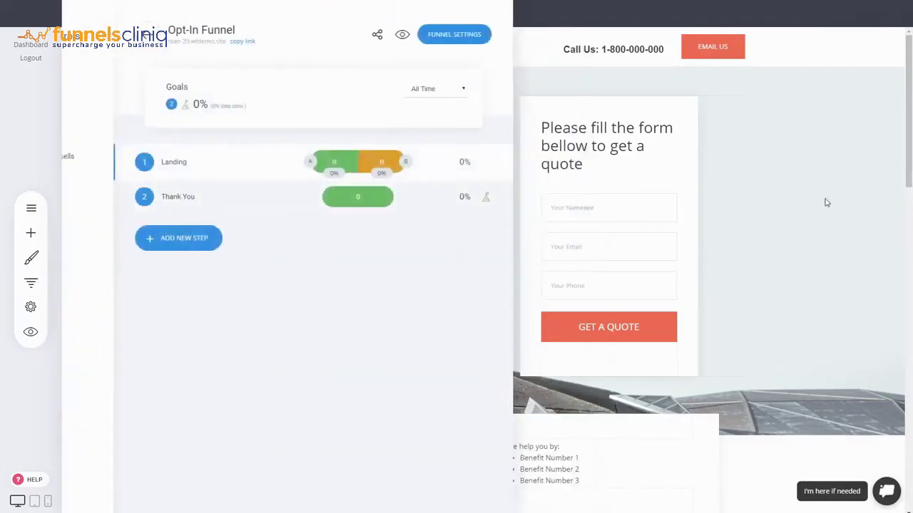